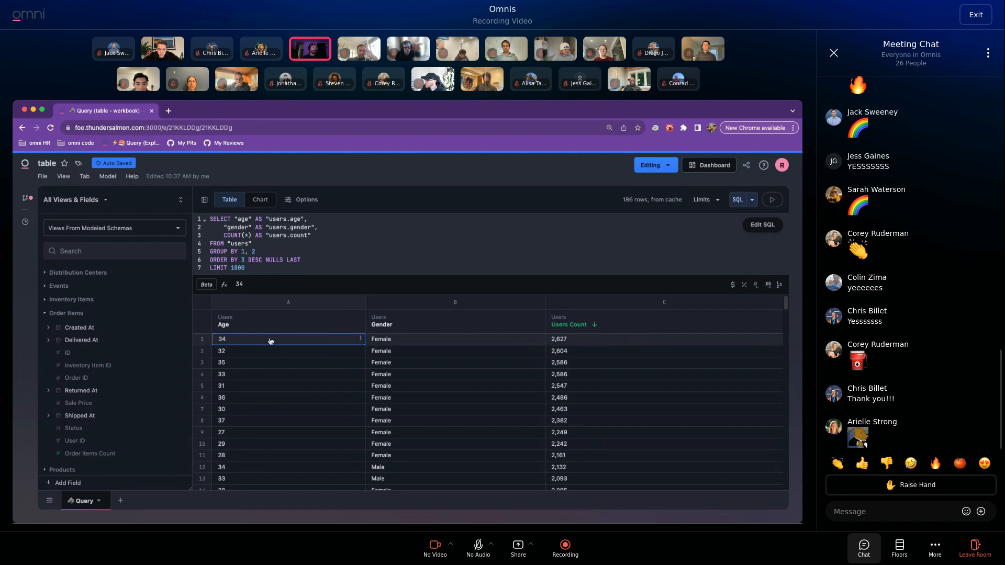
- Move the active cell through the Age, Gender and Users Count columns of the query results to inspect cell-by-cell navigation
key("Down")
key("Down")
key("Right")
key("Up")
key("Left")
key("Up")
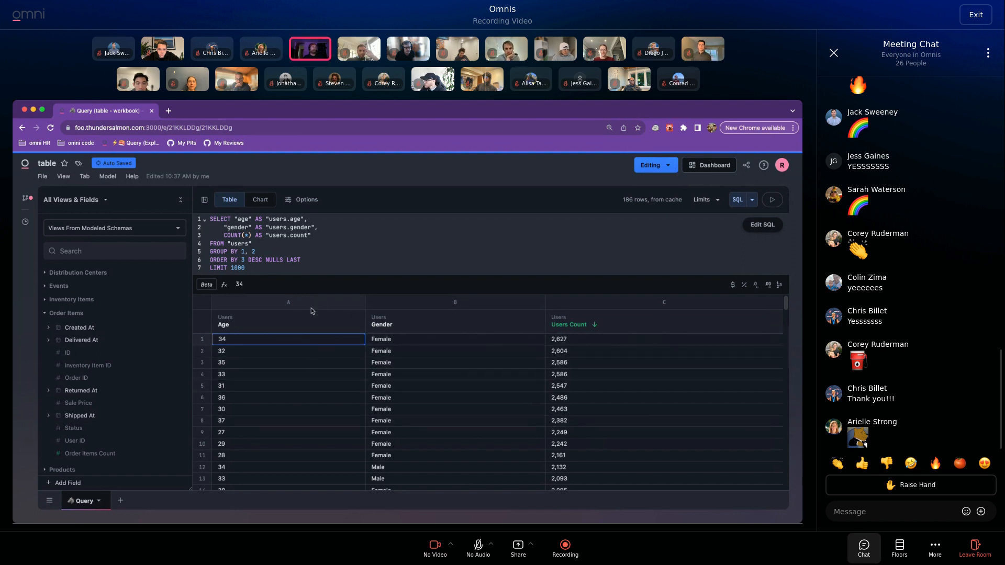
key("Down")
key("Right")
key("Right")
key("Left")
key("Left")
key("Down")
key("Down")
key("Down")
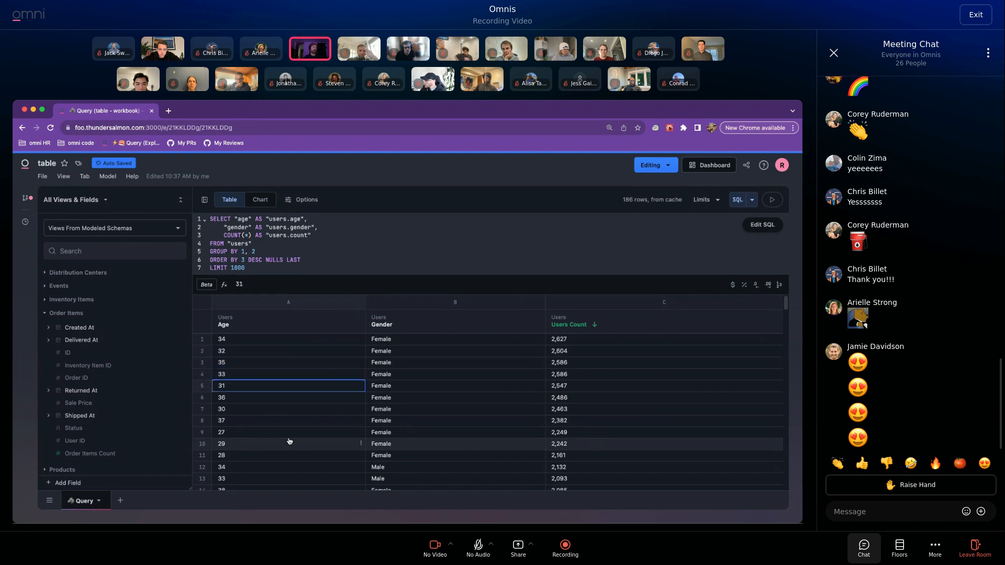
key("Right")
key("Left")
key("Up")
key("Up")
key("Up")
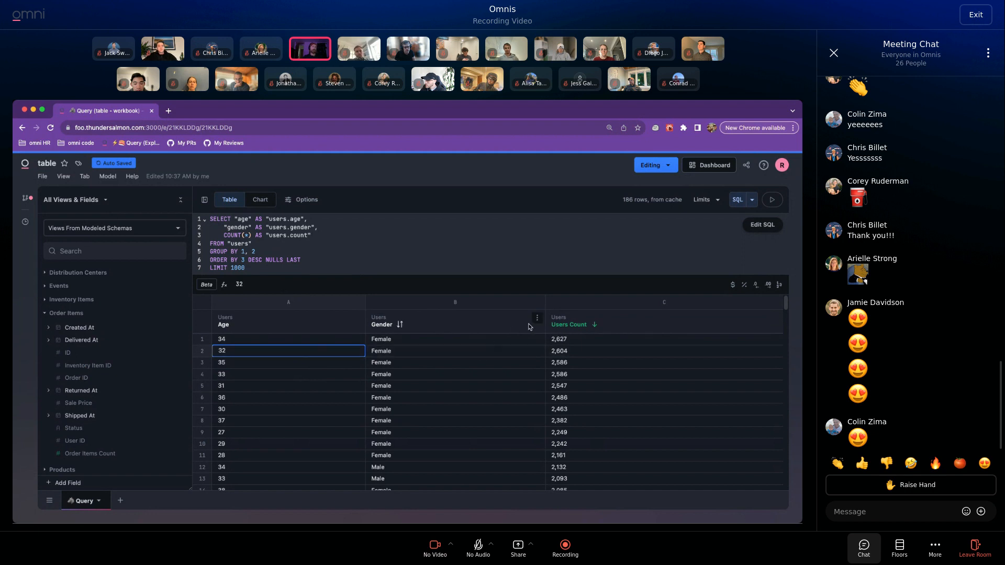
- Insert a calculation column between Age and Gender and fill it with the formula =A1
left_click(538, 319)
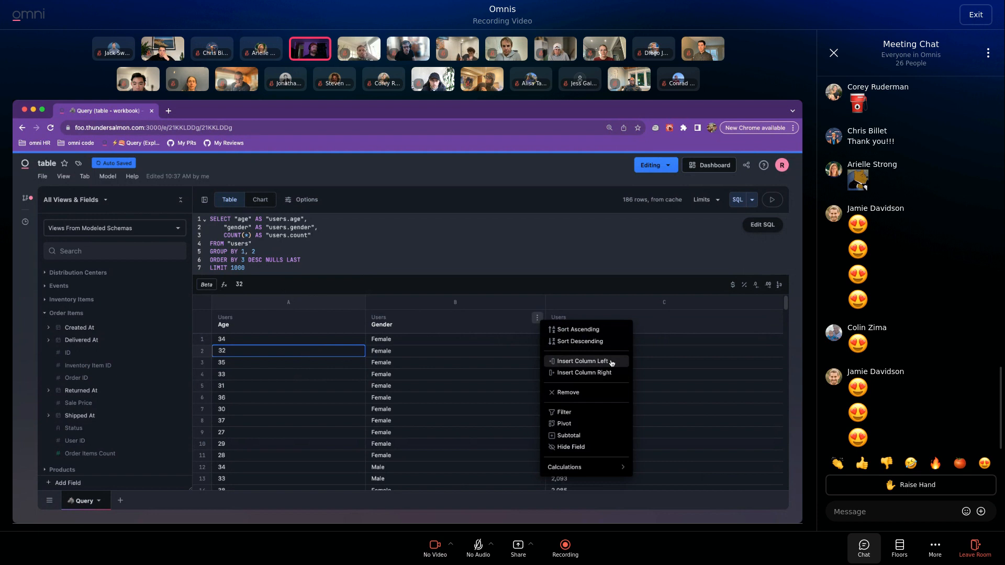
left_click(607, 373)
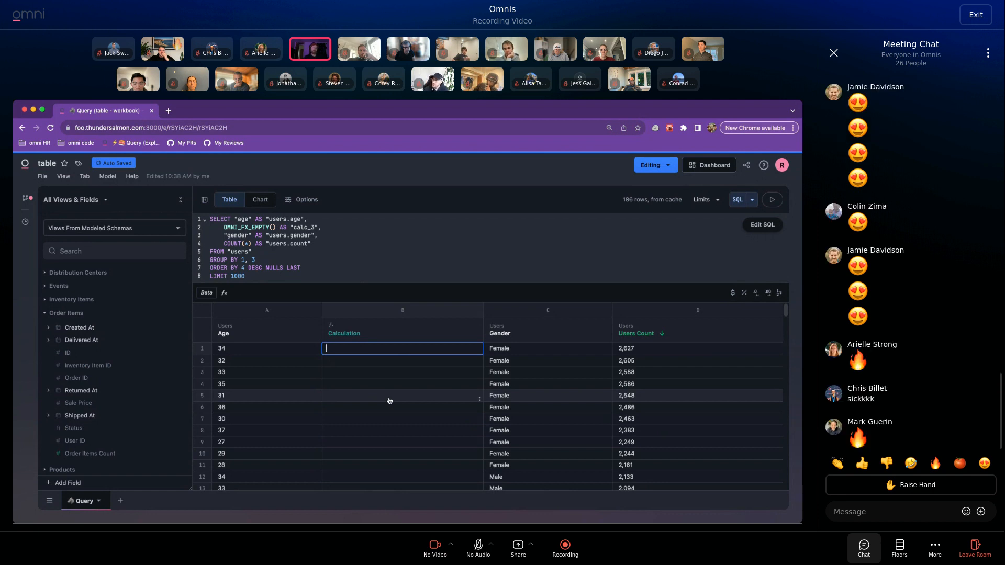
type("A1")
key("Return")
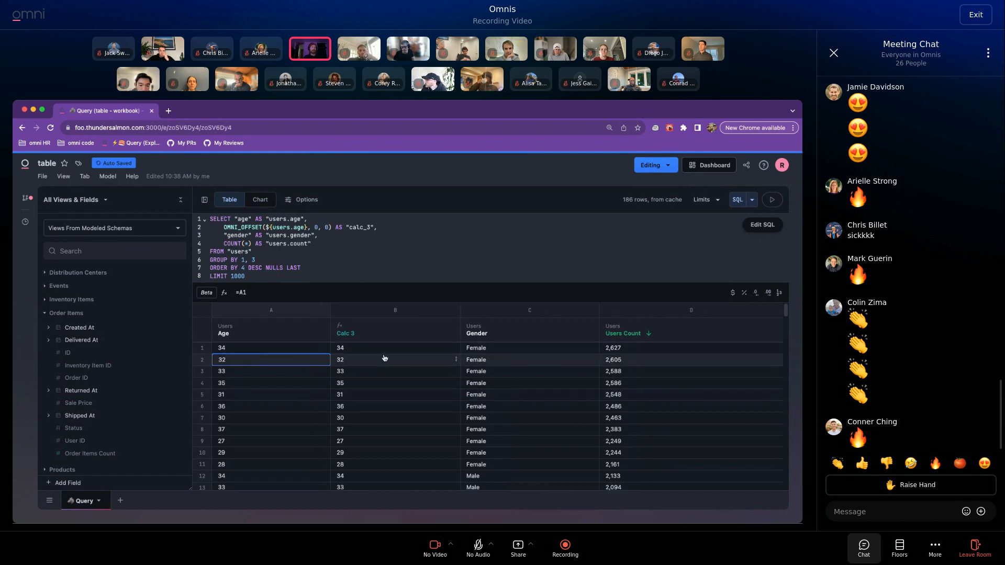
- Insert a calculation column between Gender and Users Count and fill it with the formula =C1
left_click(592, 326)
left_click(645, 379)
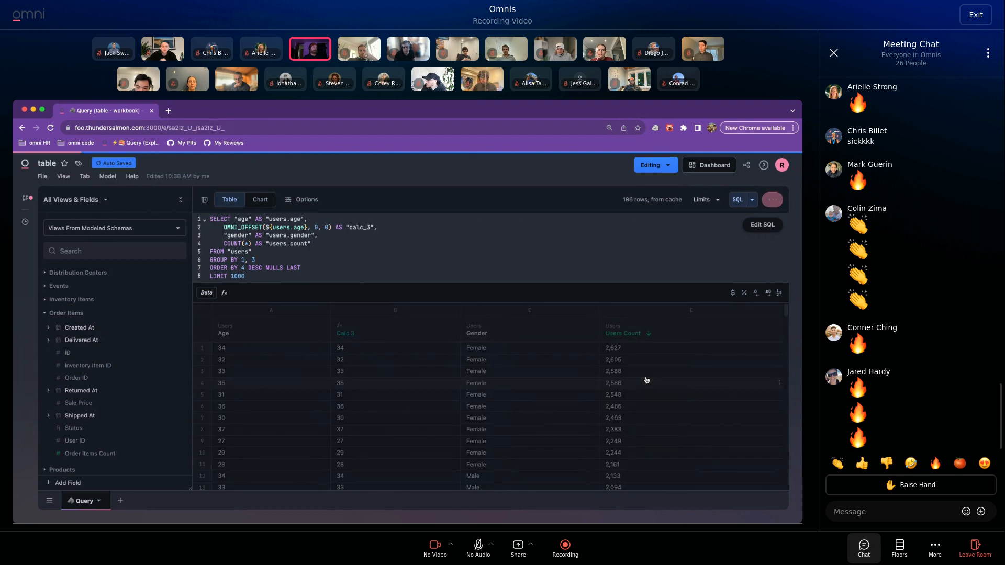
type("C1")
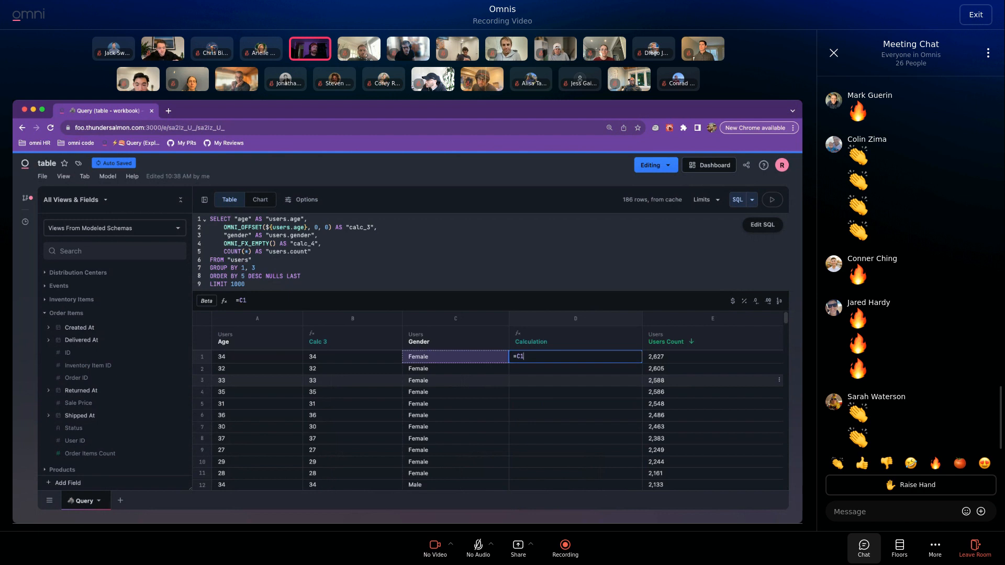
key("Return")
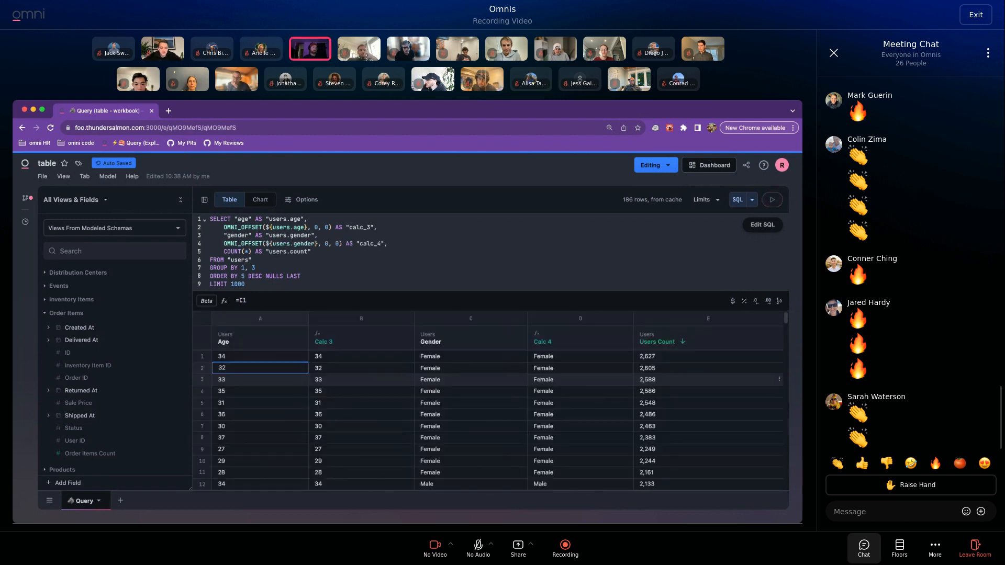
- Step the active cell from the first Age value through the new calculation column to the third Gender row
left_click(270, 358)
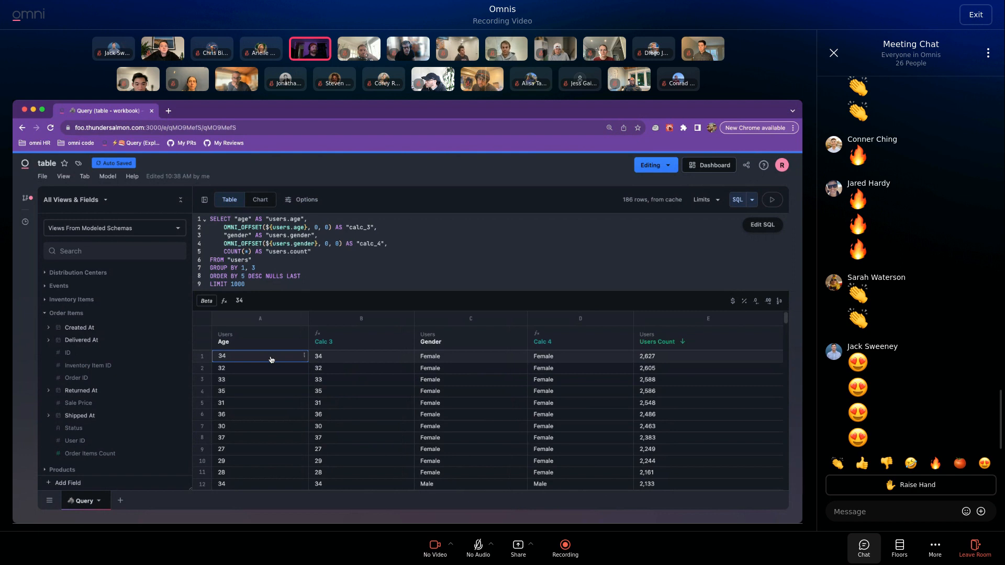
key("Right")
key("Right")
key("Down")
key("Down")
key("Left")
key("Right")
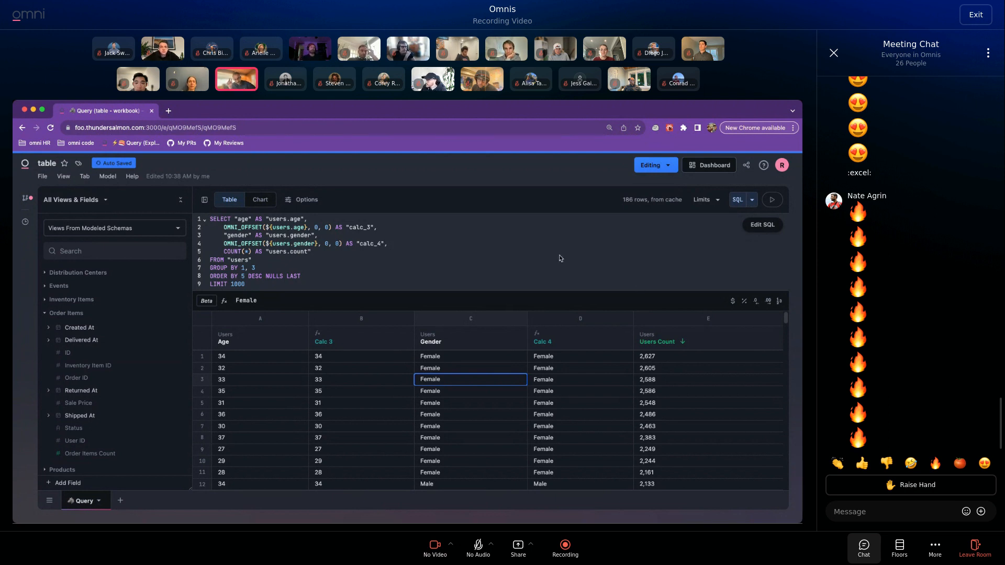
- Show the table options and switch the column width from full width to fitting the content
left_click(312, 199)
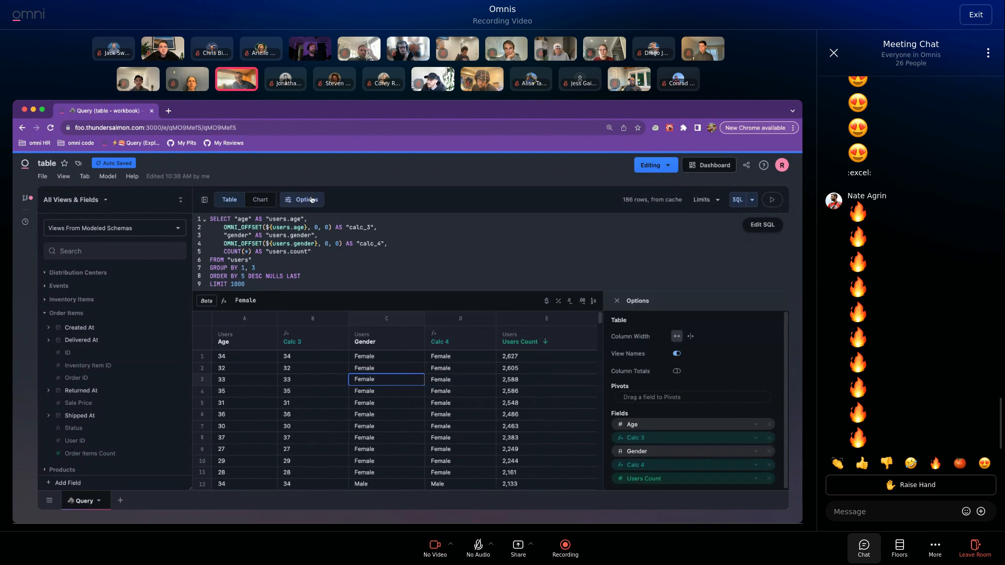
left_click(690, 337)
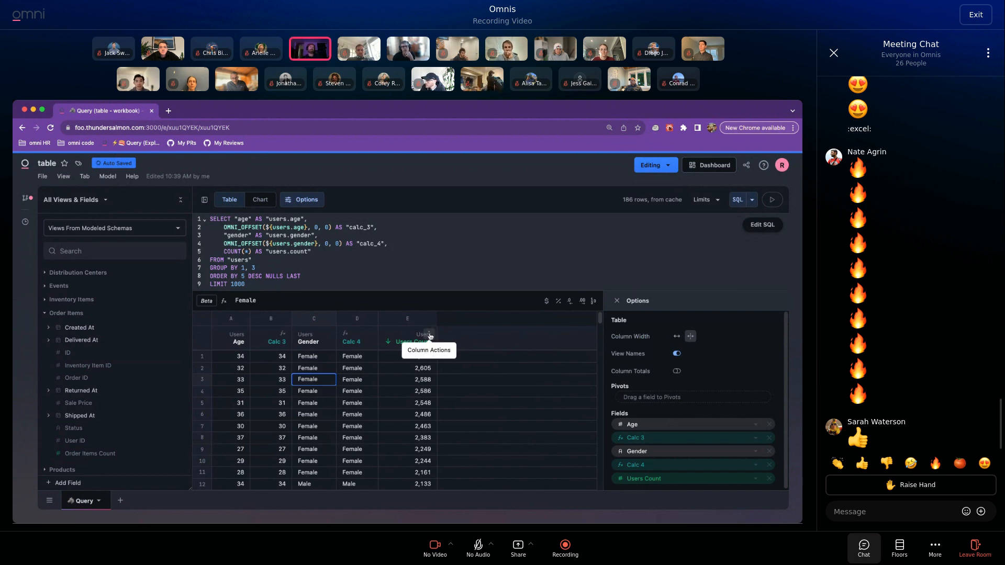
- Insert an empty calculation column after Users Count and highlight its OMNI_FX_EMPTY() line in the generated SQL
left_click(430, 335)
left_click(476, 402)
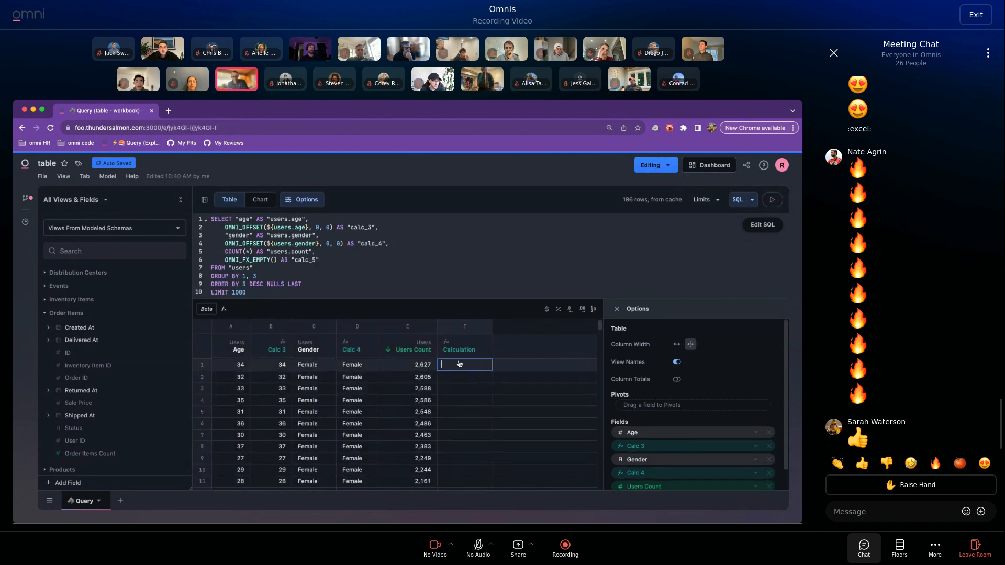
left_click_drag(327, 259, 211, 260)
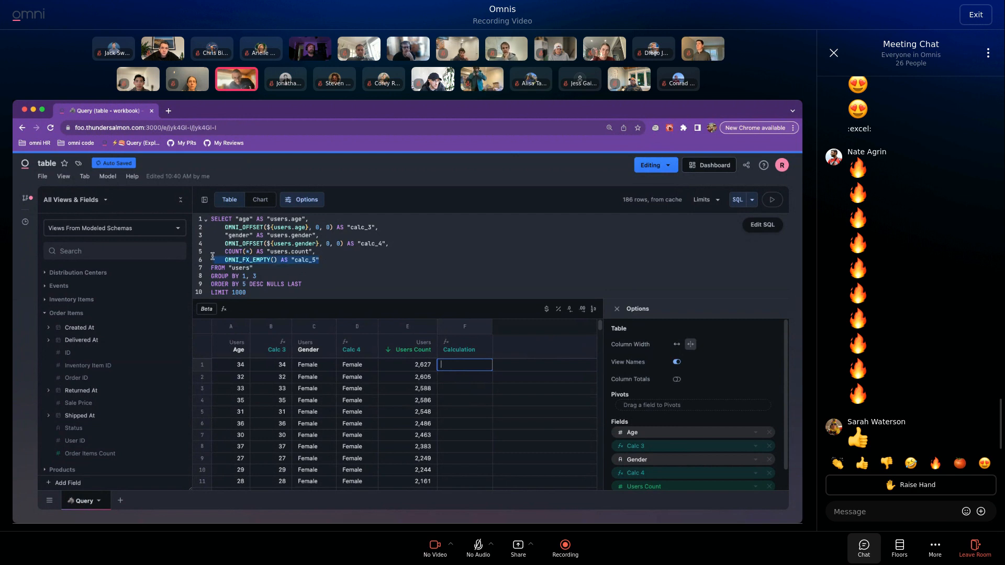